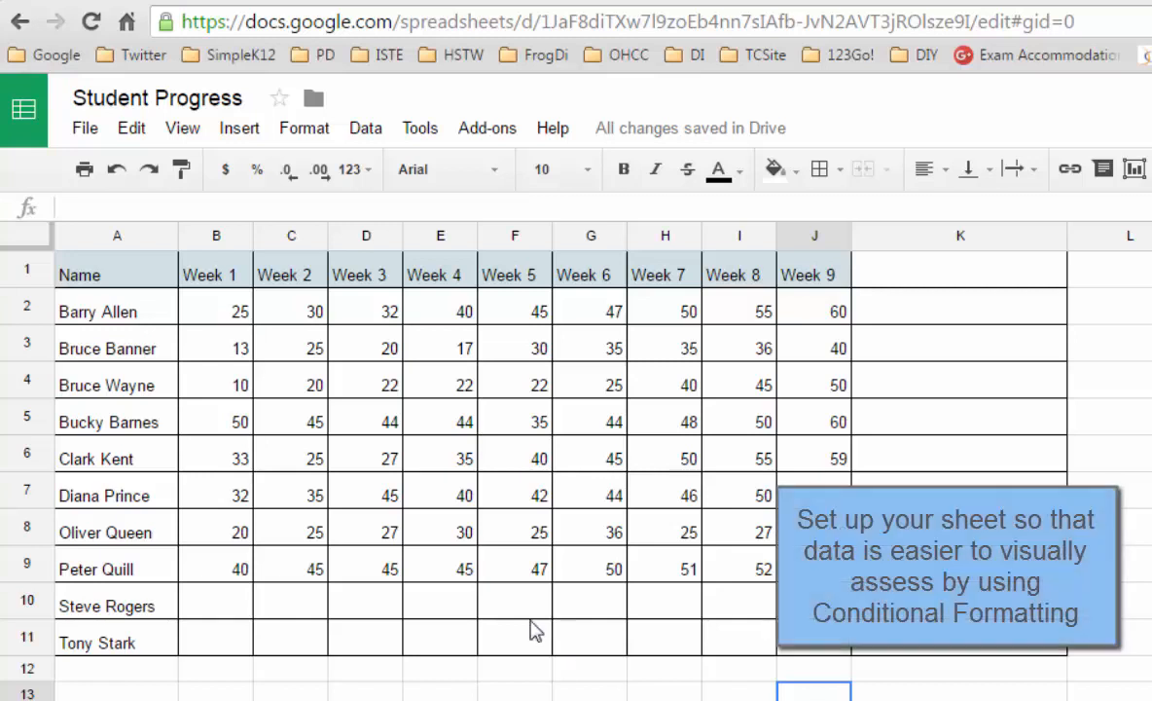
Apply a conditional formatting color scale to B2:J11, running from red at the minimum through white to green at the maximum
{"action": "left_click_drag", "start_coordinate": [218, 313], "coordinate": [817, 658]}
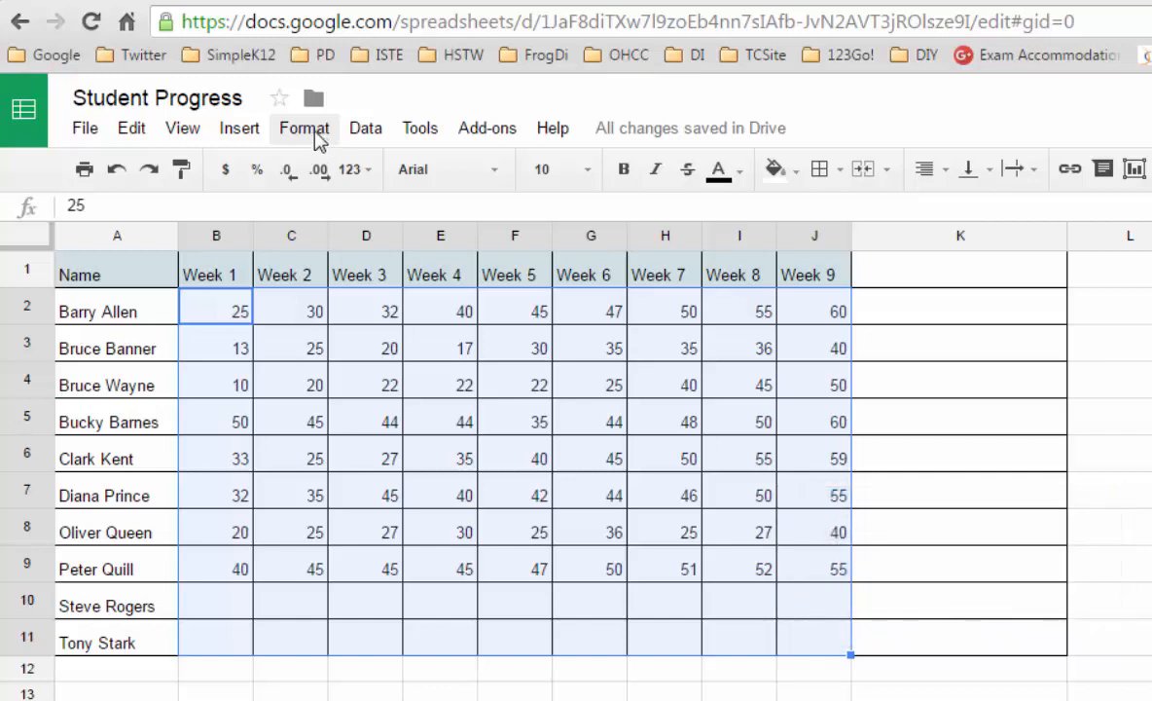
{"action": "left_click", "coordinate": [315, 136]}
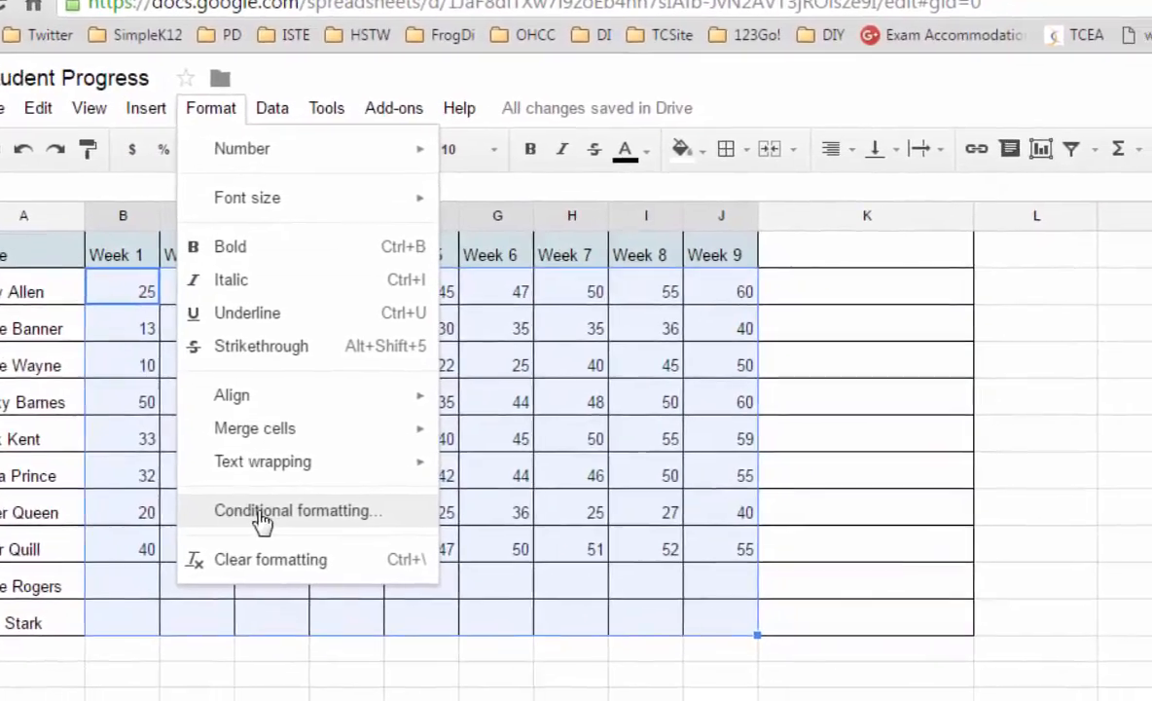
{"action": "left_click", "coordinate": [354, 541]}
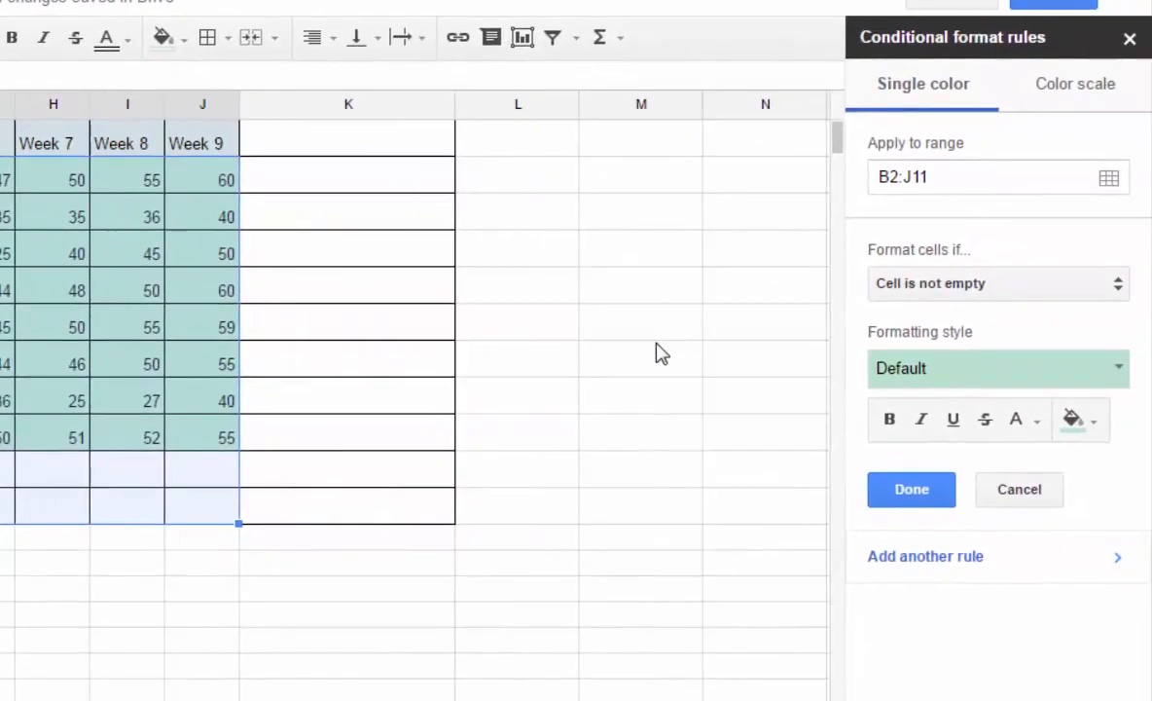
{"action": "left_click", "coordinate": [1068, 98]}
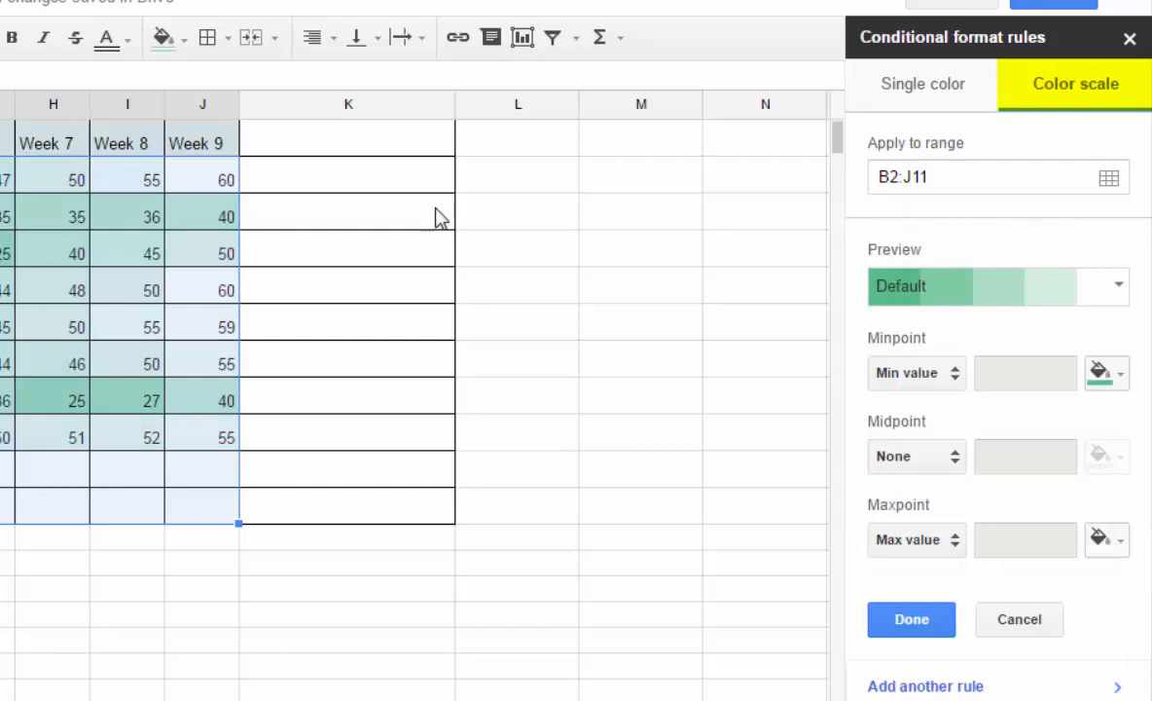
{"action": "left_click", "coordinate": [902, 288]}
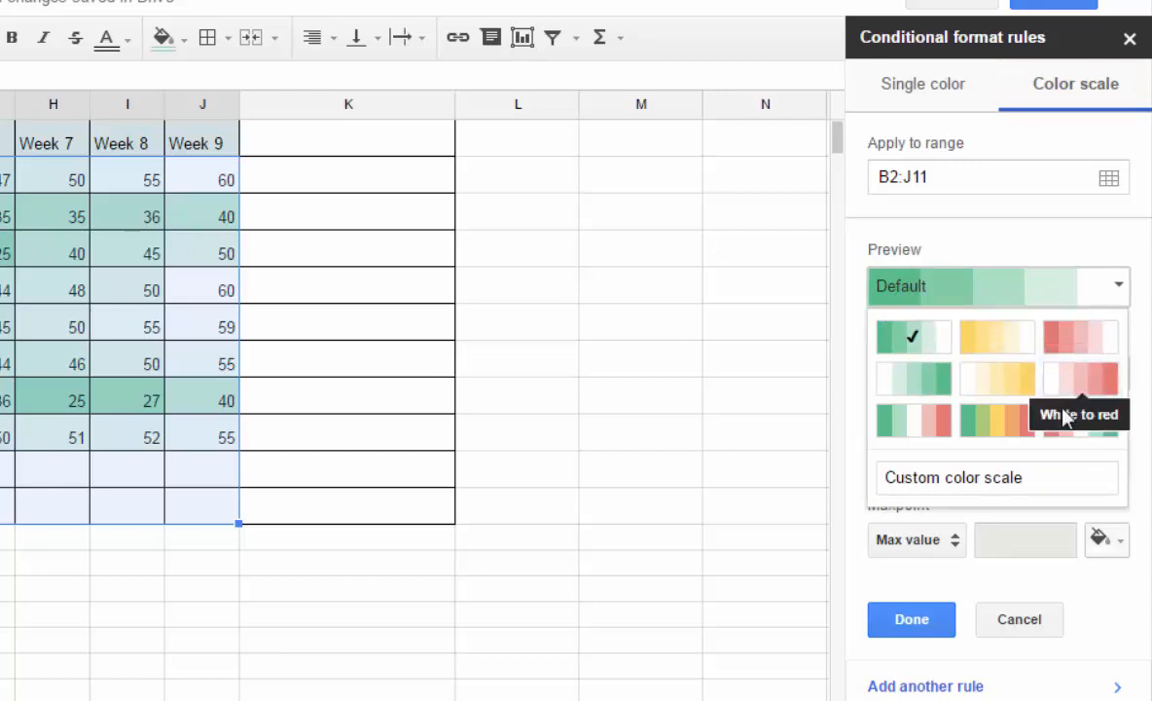
{"action": "left_click", "coordinate": [1076, 438]}
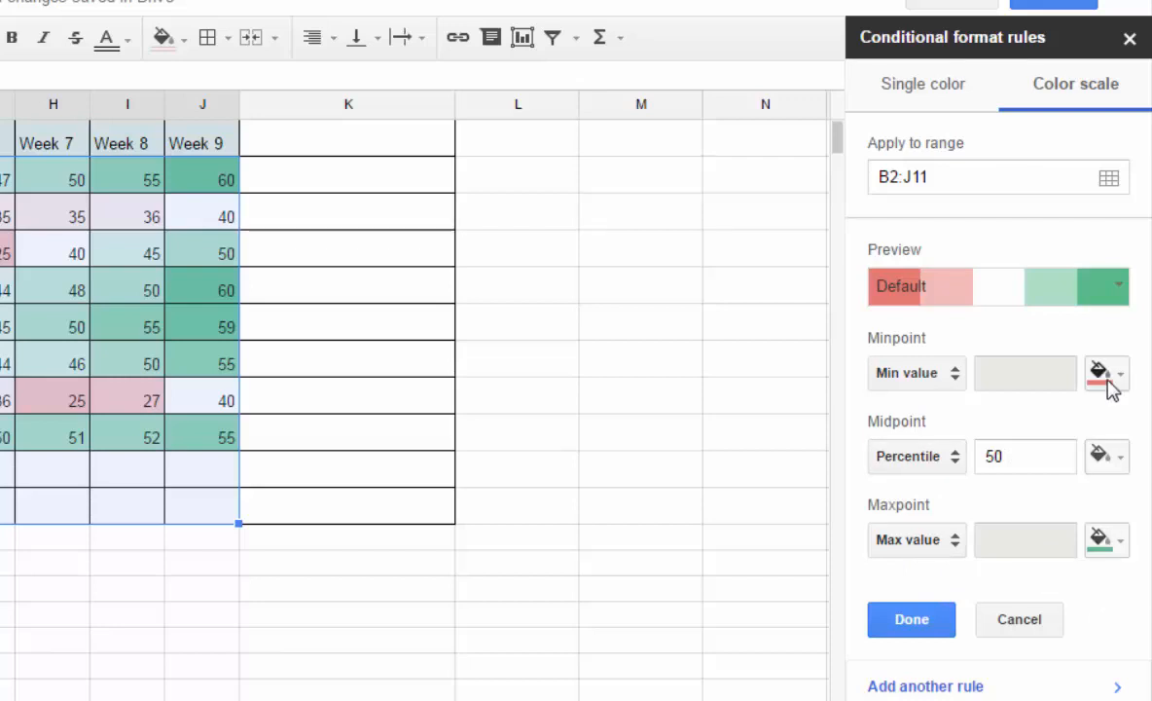
{"action": "left_click", "coordinate": [913, 621]}
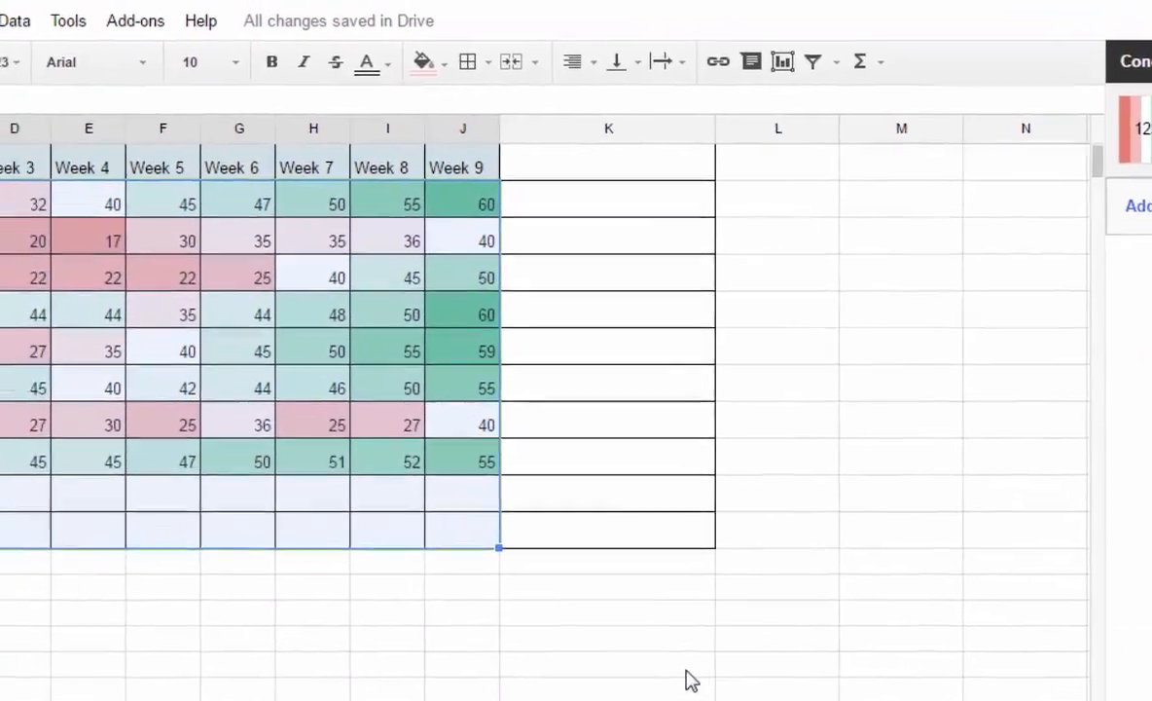
{"action": "left_click", "coordinate": [559, 652]}
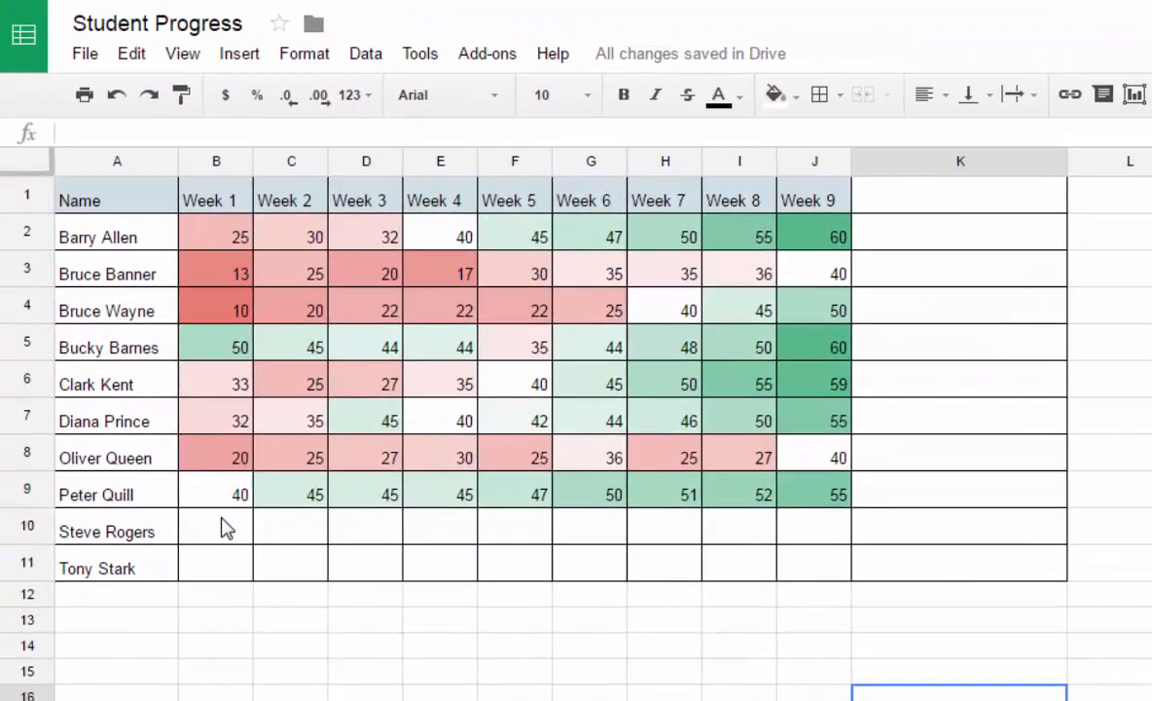
Enter 25 as the Week 1 score in cell B10
{"action": "left_click", "coordinate": [14, 507]}
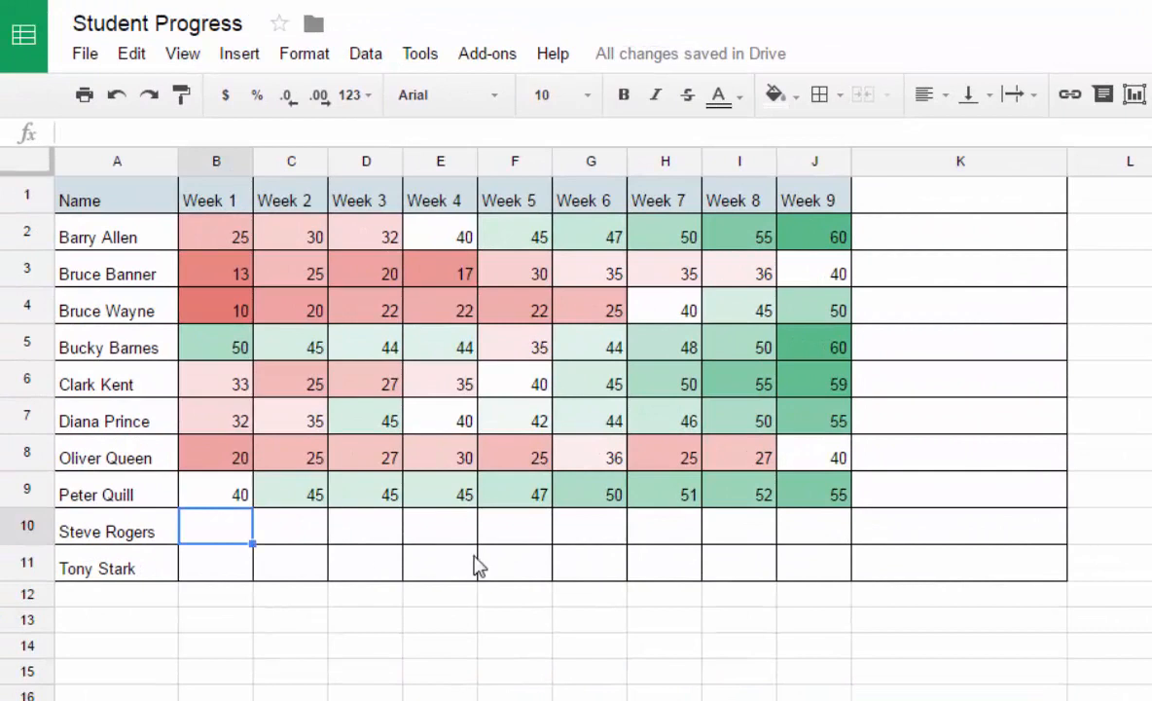
{"action": "type", "text": "25"}
{"action": "key", "text": "Return"}
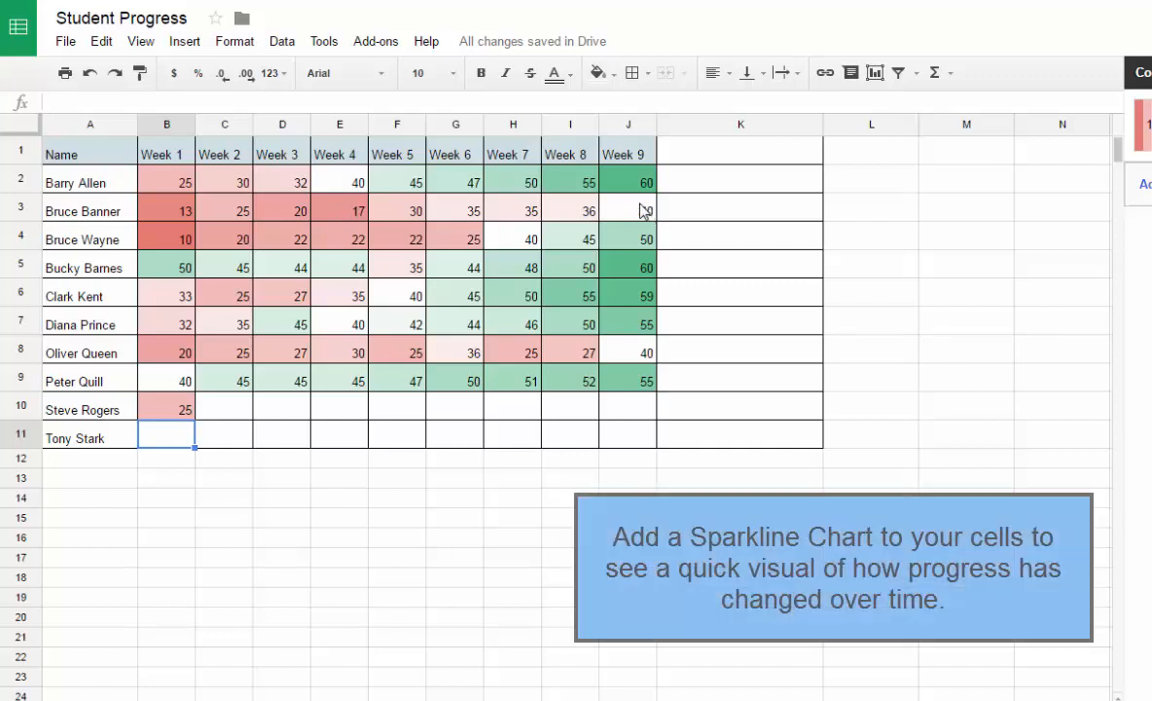
{"action": "left_click", "coordinate": [696, 186]}
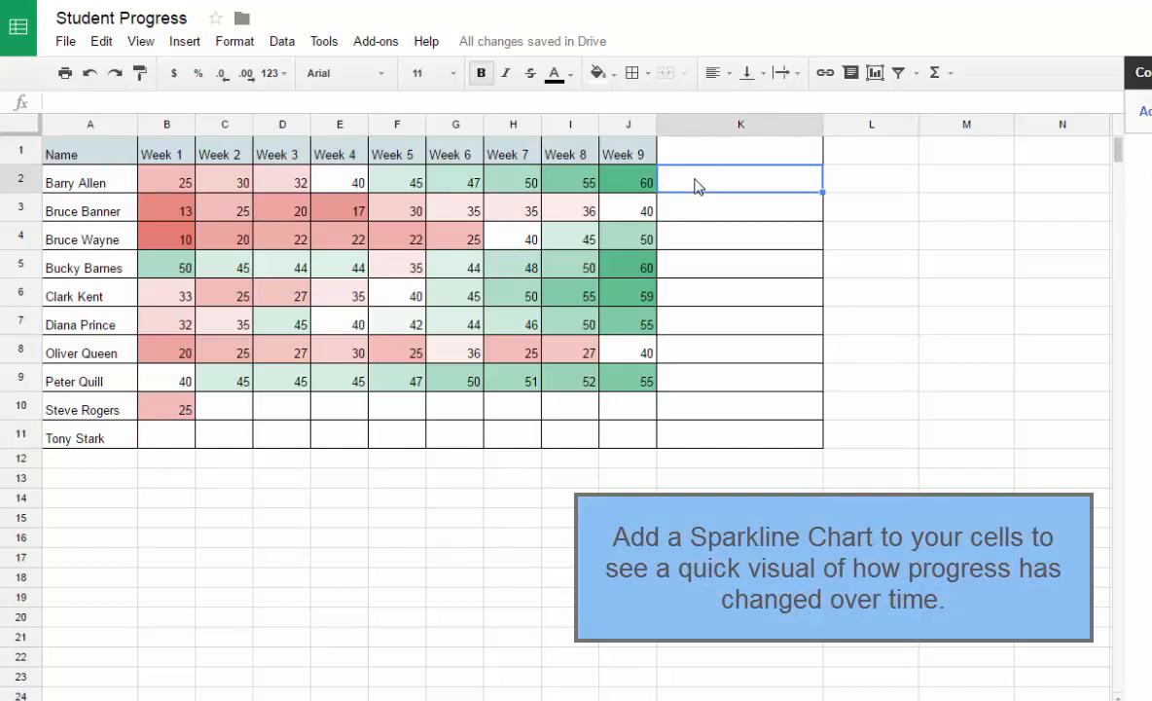
{"action": "left_click", "coordinate": [185, 44]}
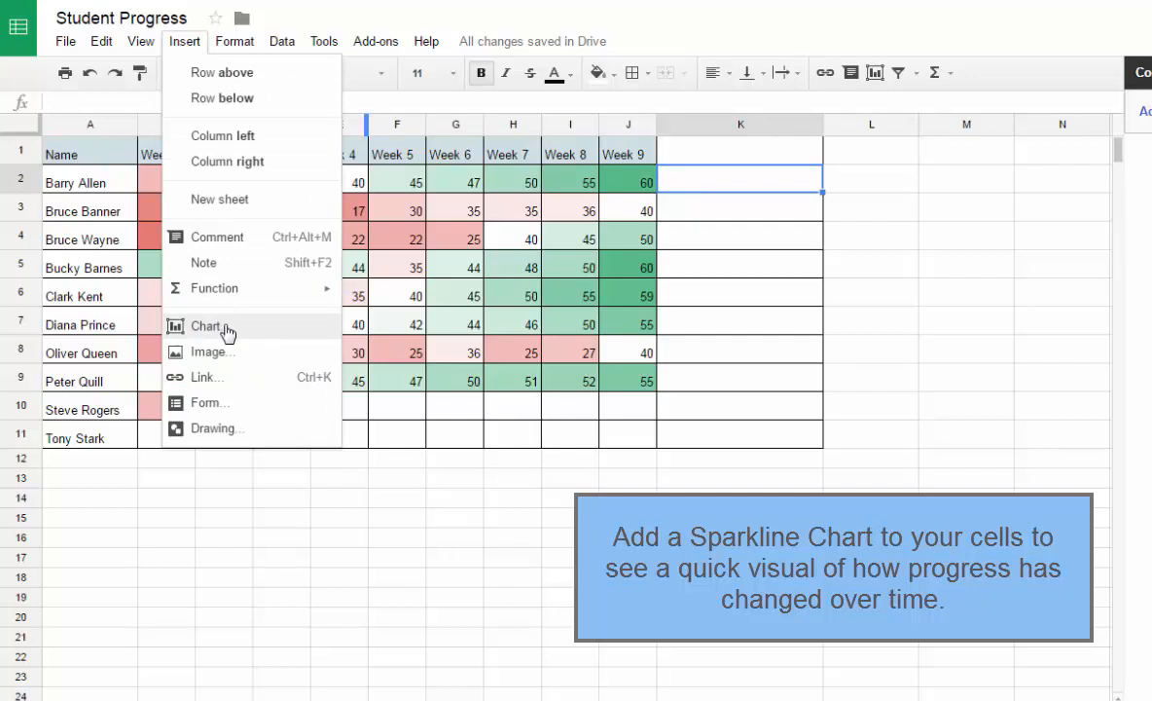
{"action": "left_click", "coordinate": [961, 477]}
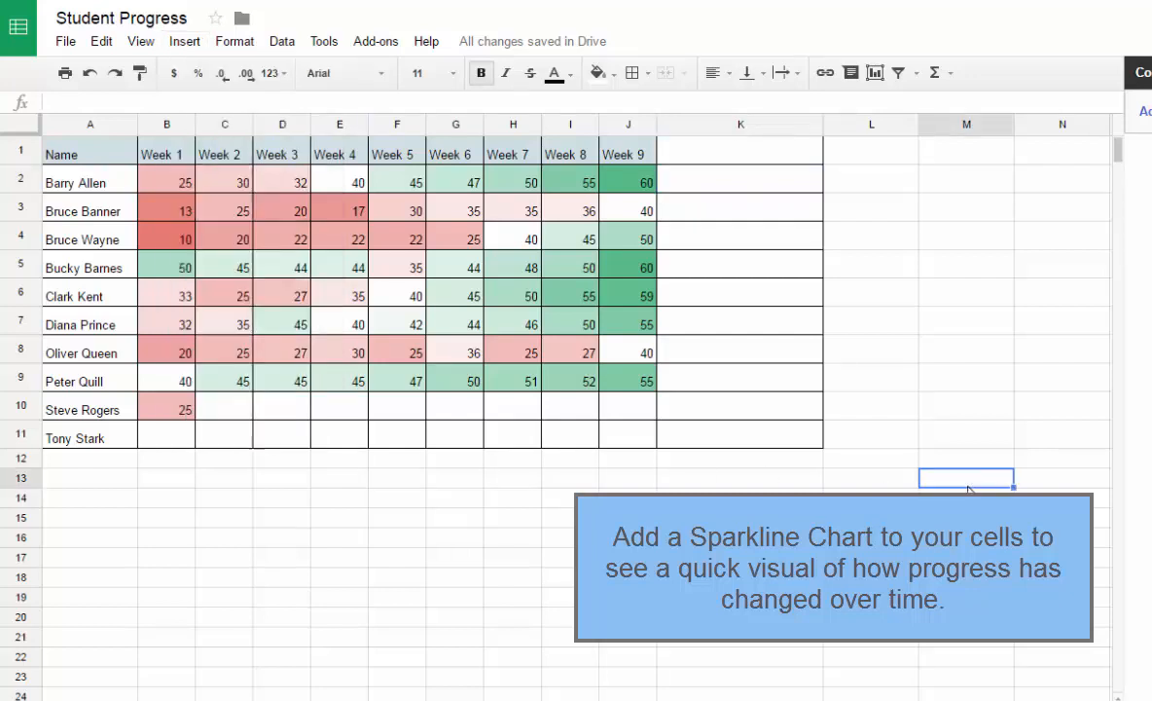
Add a sparkline of the first student's nine weekly scores in K2 with the formula =sparkline(B2:J2)
{"action": "left_click", "coordinate": [707, 185]}
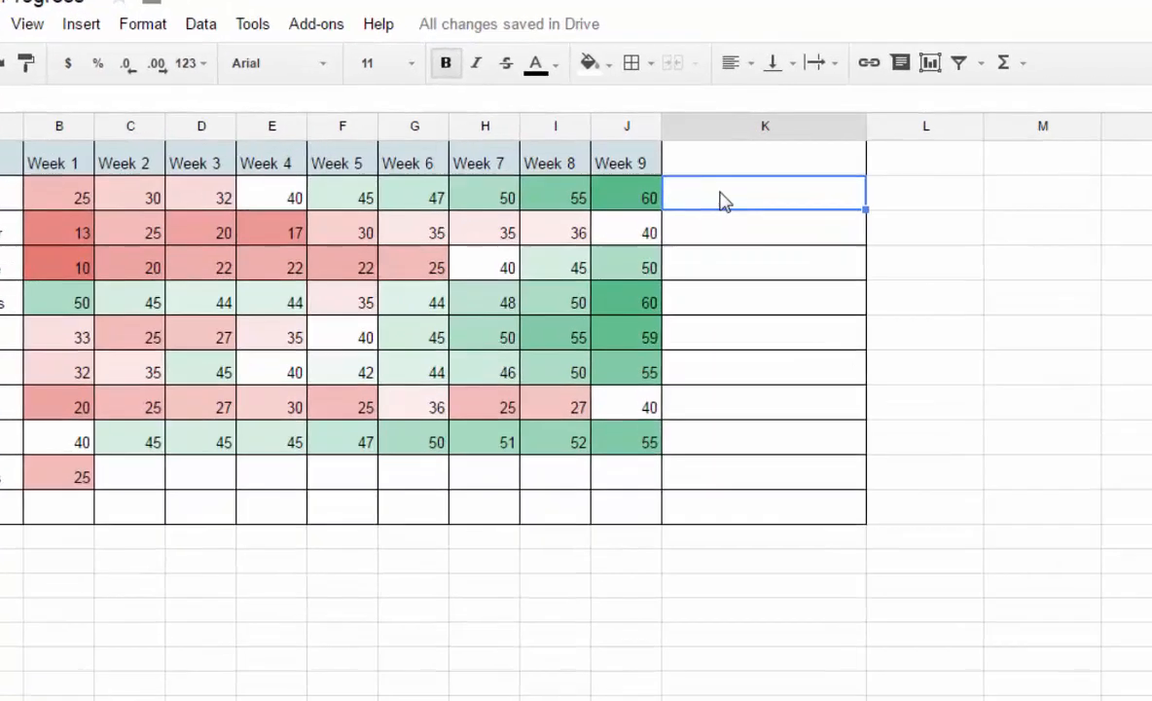
{"action": "type", "text": "=spar"}
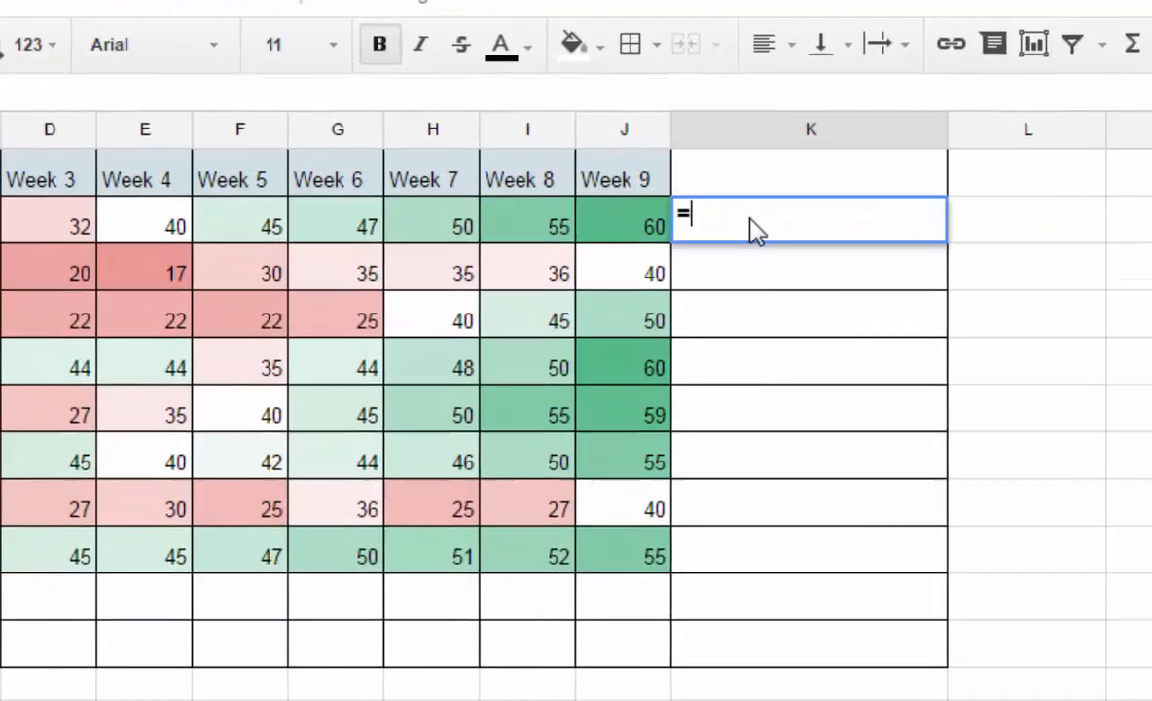
{"action": "type", "text": "kline("}
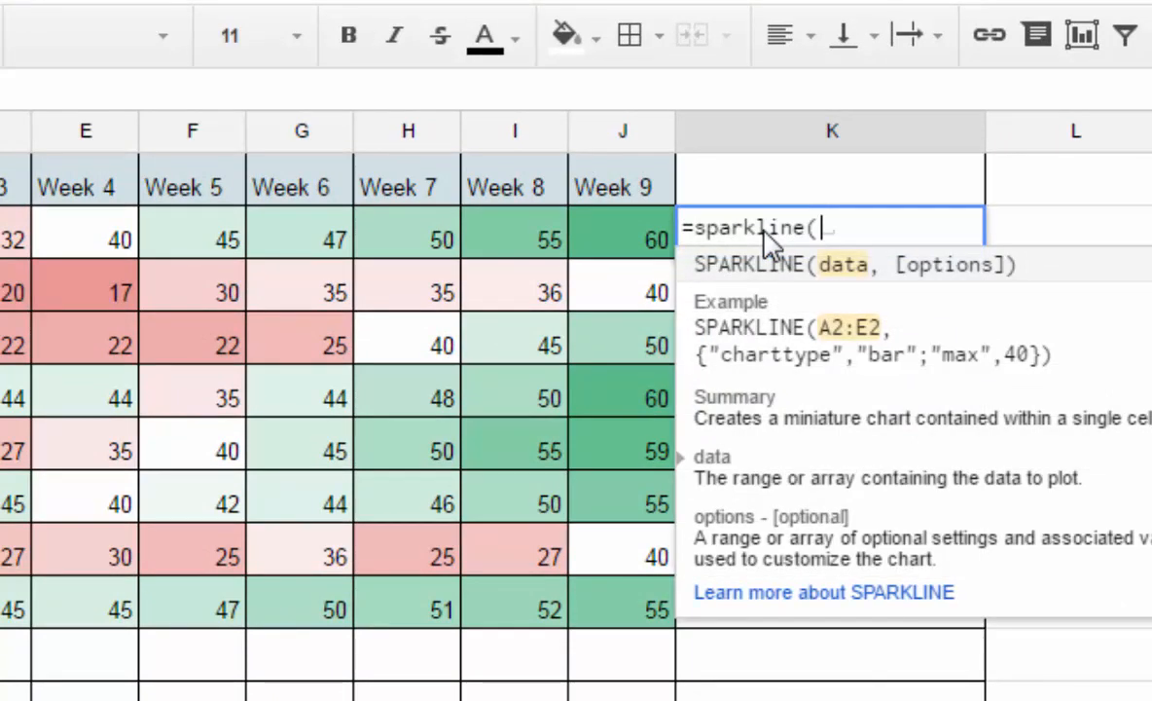
{"action": "type", "text": "B2:"}
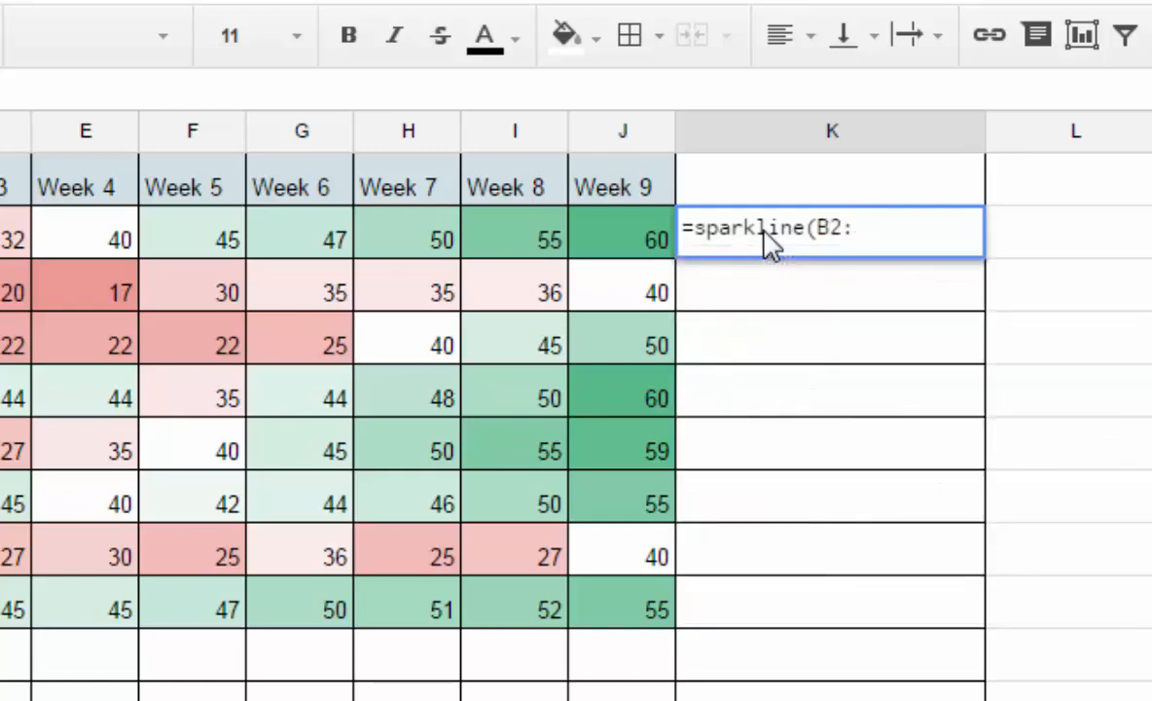
{"action": "type", "text": "J2)"}
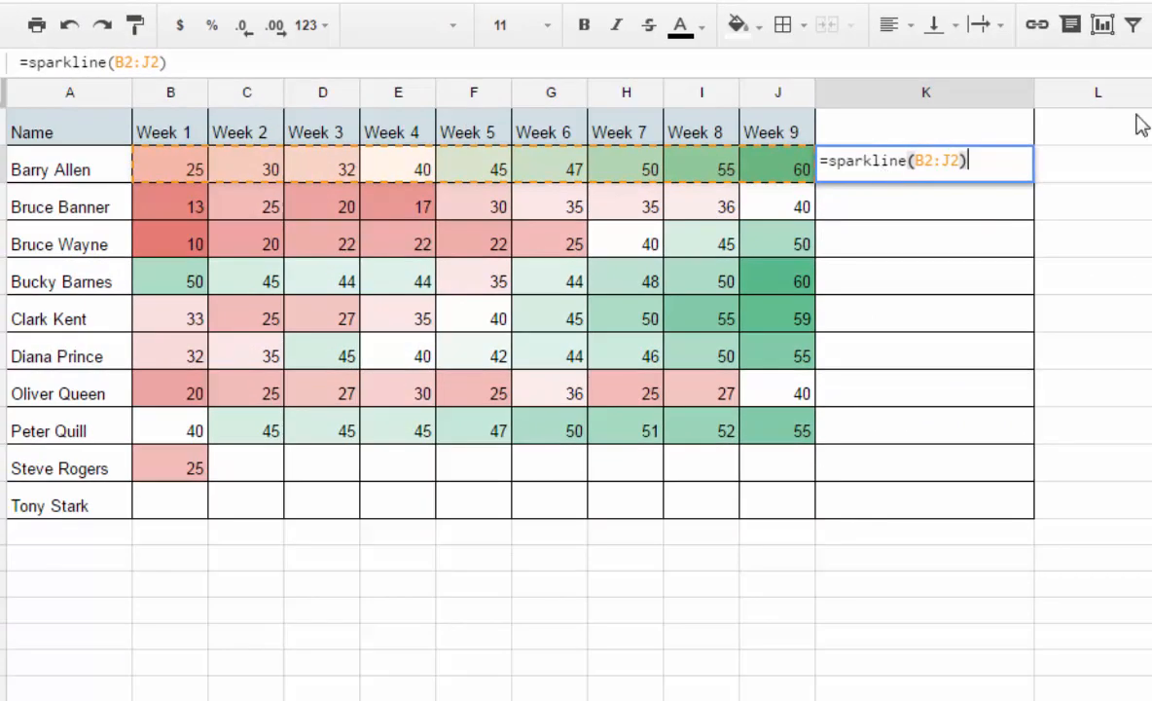
{"action": "key", "text": "Return"}
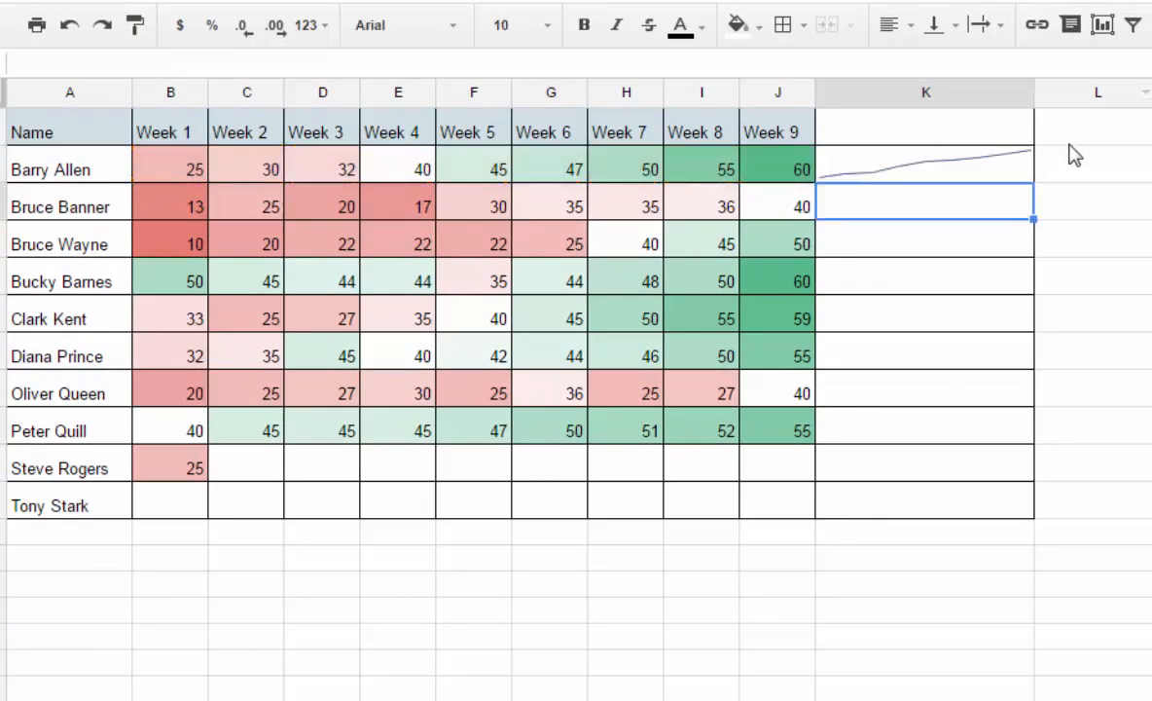
Copy the sparkline formula from K2 down through K11 for the remaining students
{"action": "left_click", "coordinate": [940, 175]}
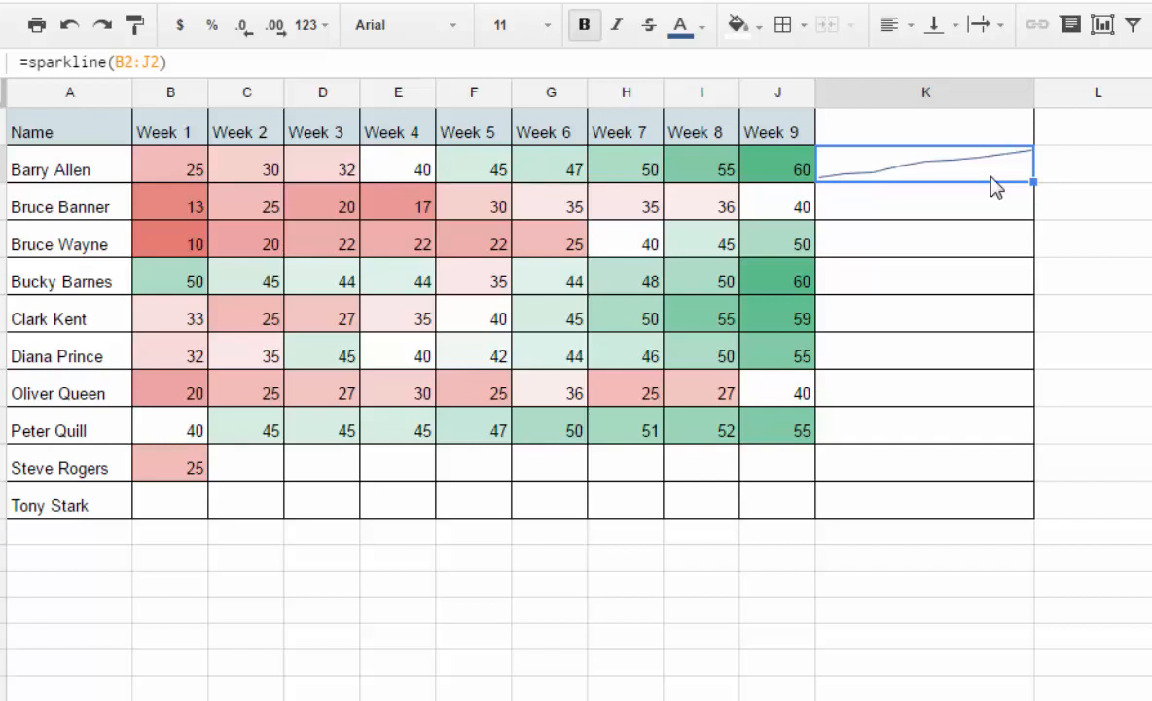
{"action": "left_click_drag", "start_coordinate": [1032, 182], "coordinate": [1028, 508]}
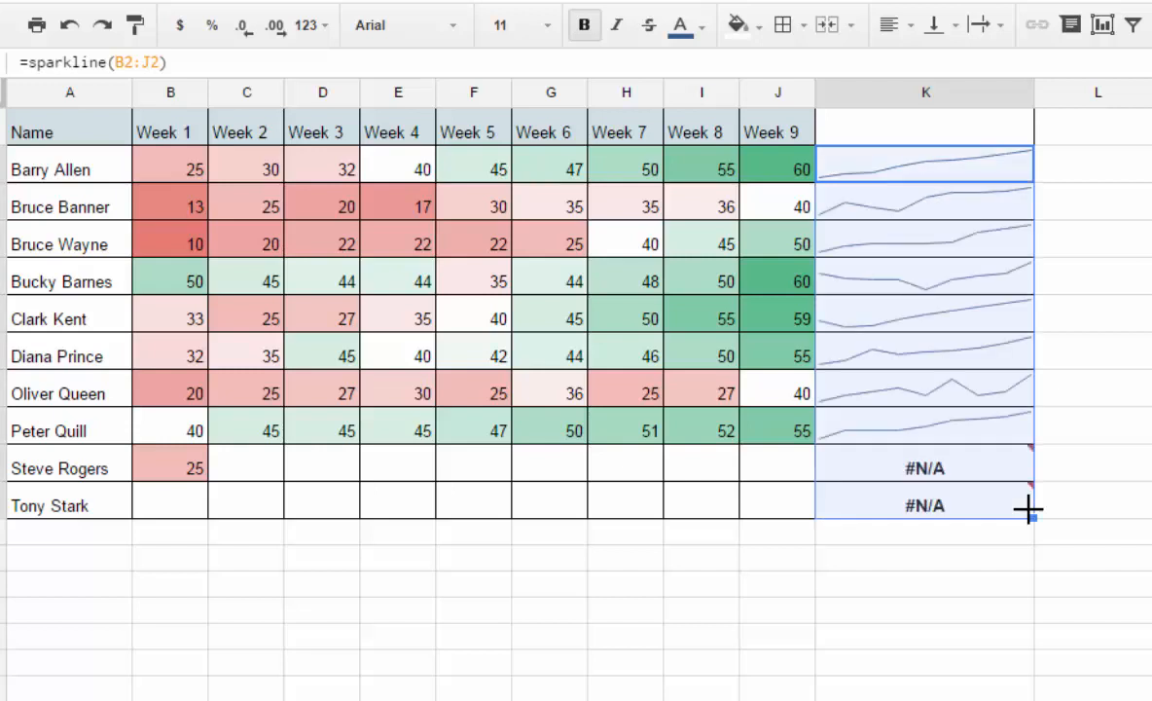
{"action": "left_click", "coordinate": [1075, 504]}
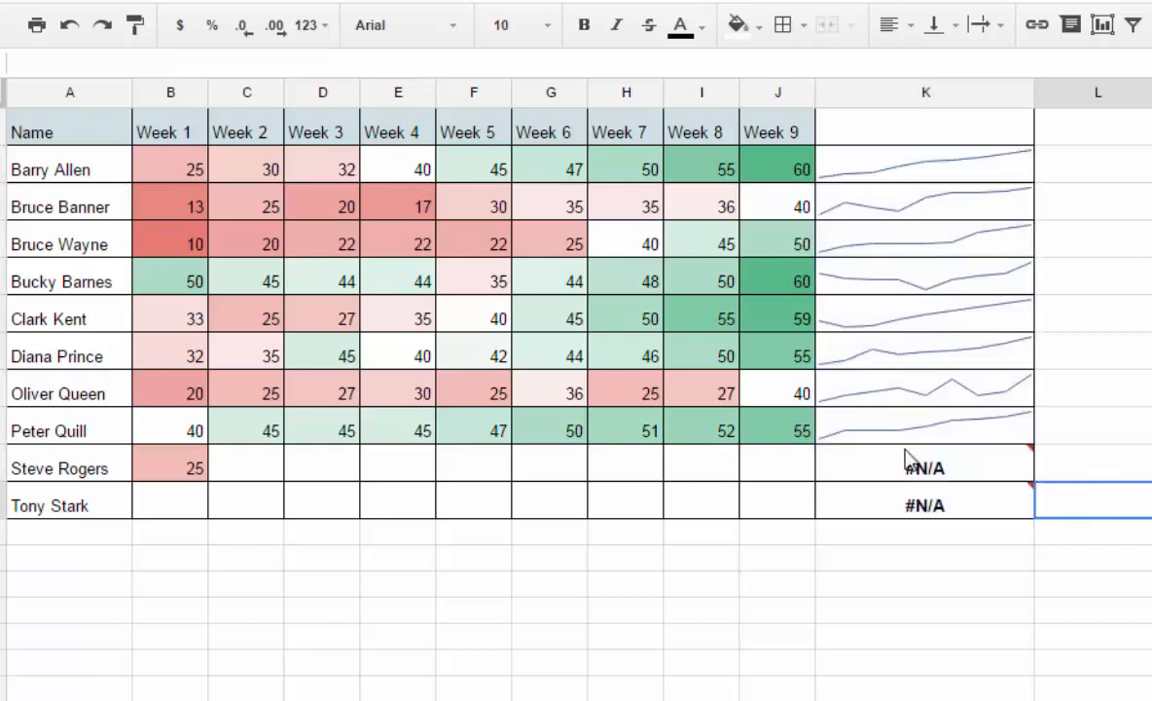
Enter the row 10 scores for Weeks 2 to 5: 30, 35, 37 and 40
{"action": "left_click", "coordinate": [222, 467]}
{"action": "type", "text": "30"}
{"action": "key", "text": "Tab"}
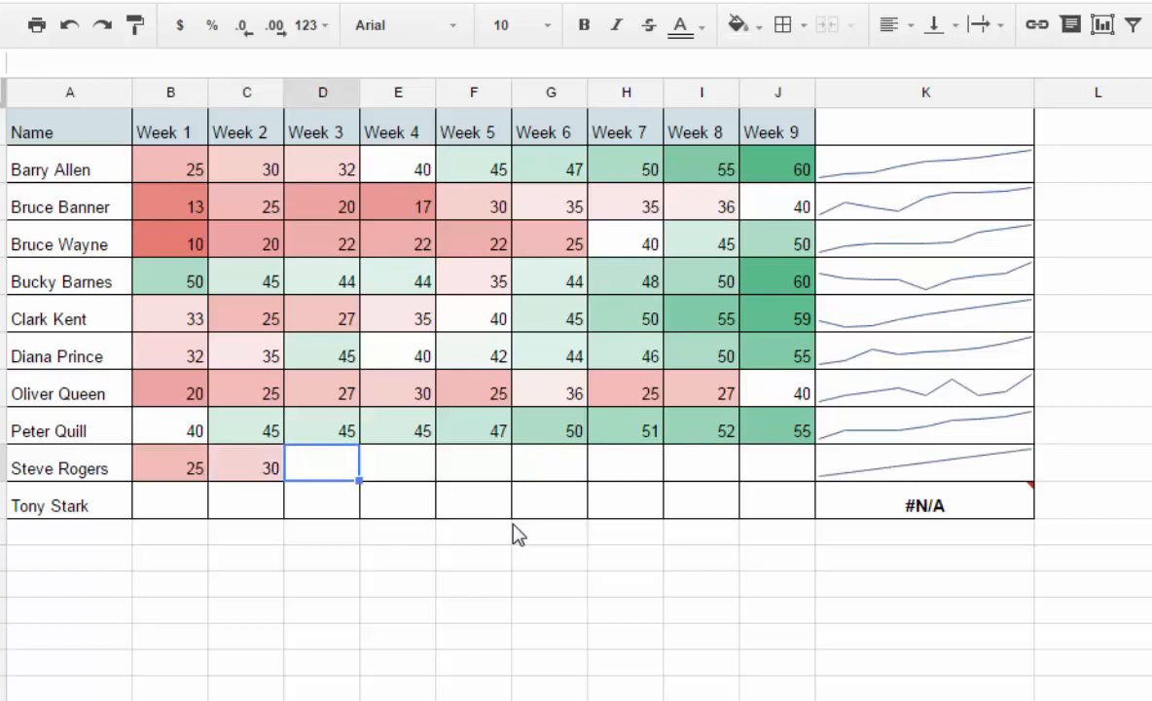
{"action": "type", "text": "35"}
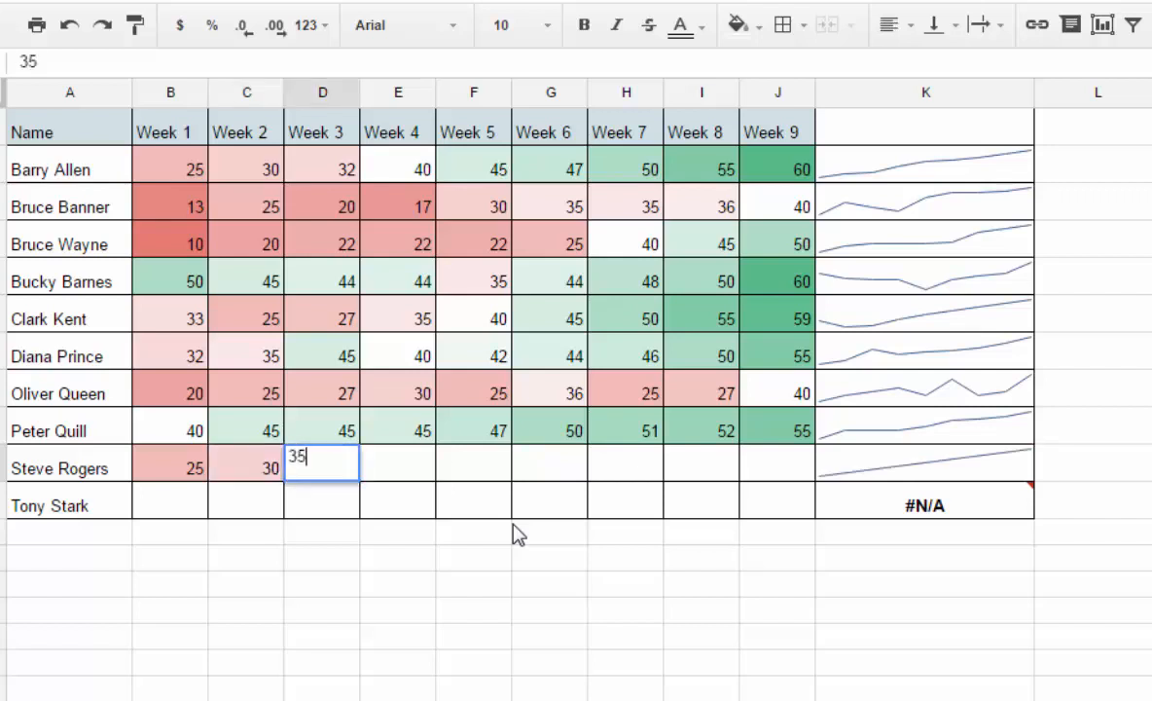
{"action": "key", "text": "Tab"}
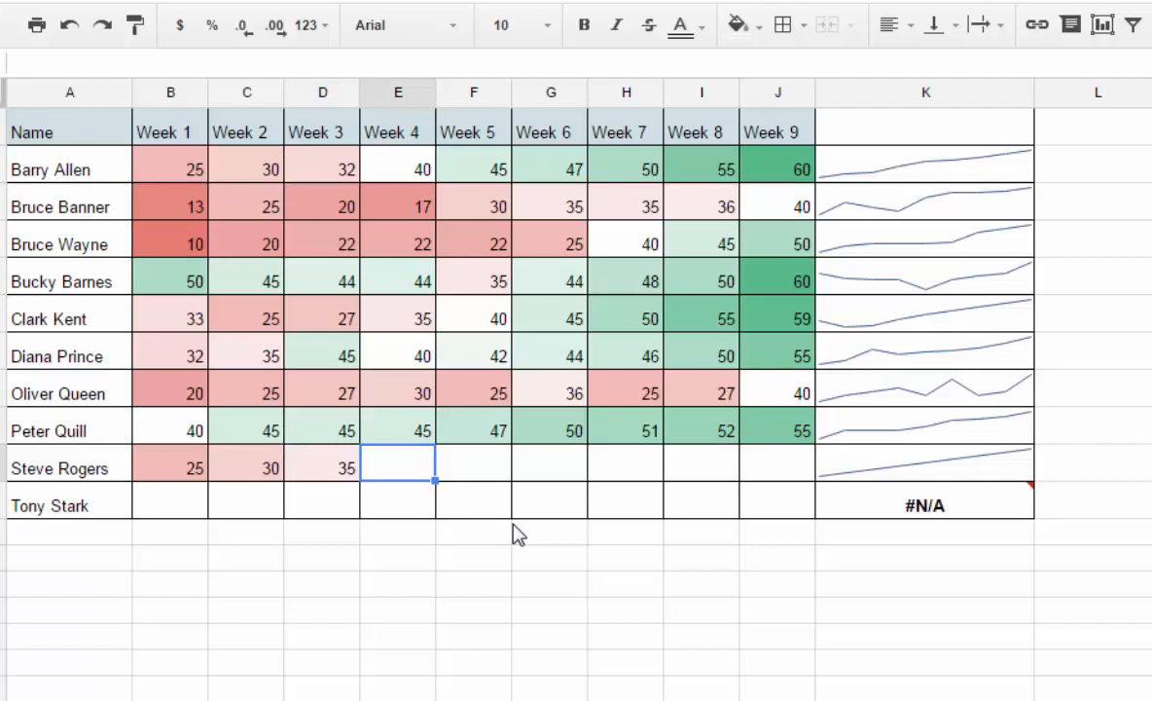
{"action": "type", "text": "37"}
{"action": "key", "text": "Tab"}
{"action": "type", "text": "40"}
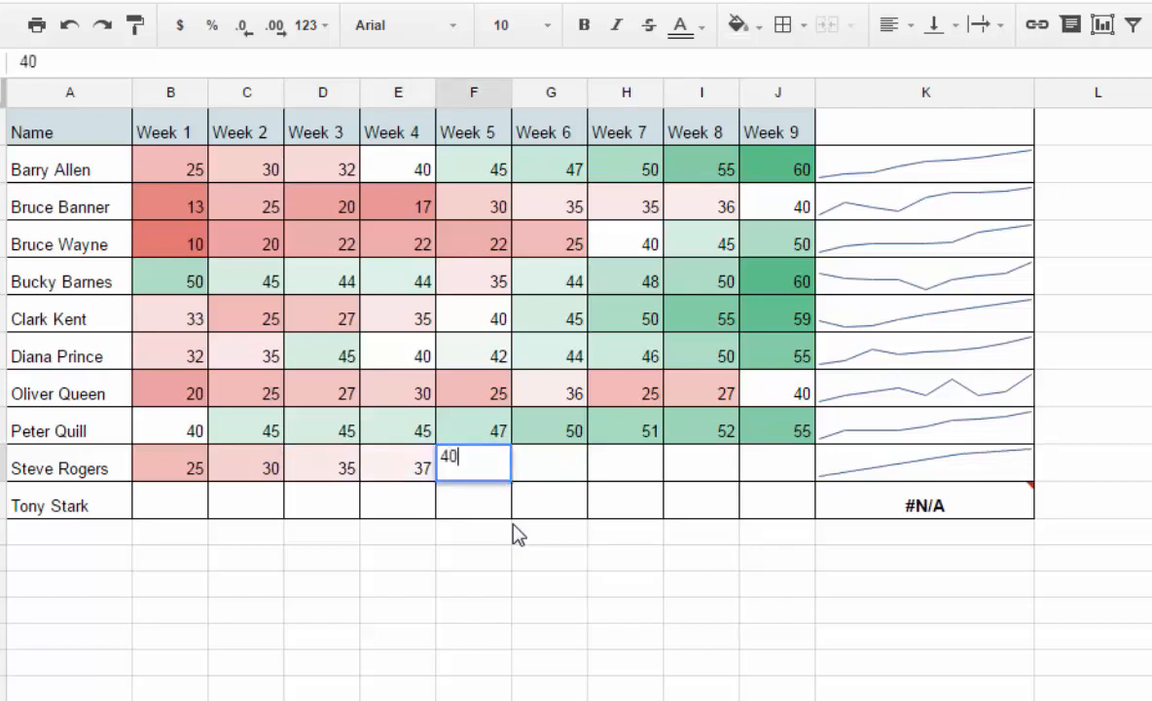
{"action": "key", "text": "Tab"}
Complete row 10 with the Week 6 to 9 scores 45, 50, 55 and 57
{"action": "type", "text": "45"}
{"action": "key", "text": "Tab"}
{"action": "type", "text": "50"}
{"action": "key", "text": "Tab"}
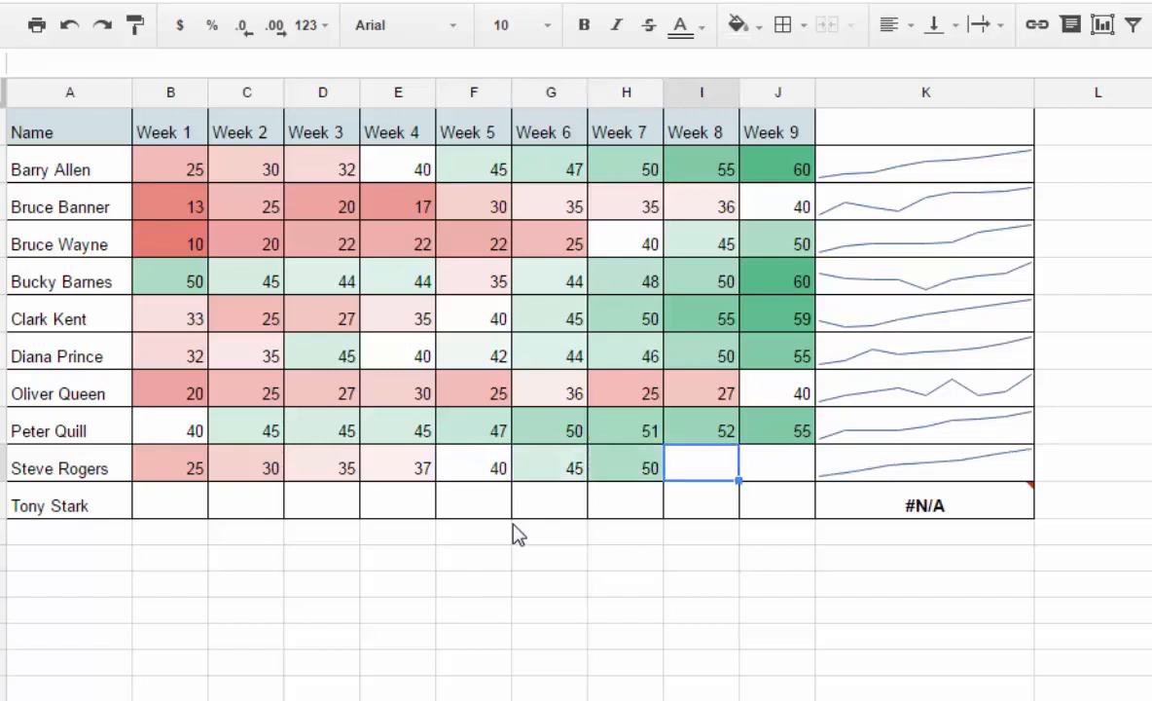
{"action": "type", "text": "55"}
{"action": "key", "text": "Tab"}
{"action": "type", "text": "57"}
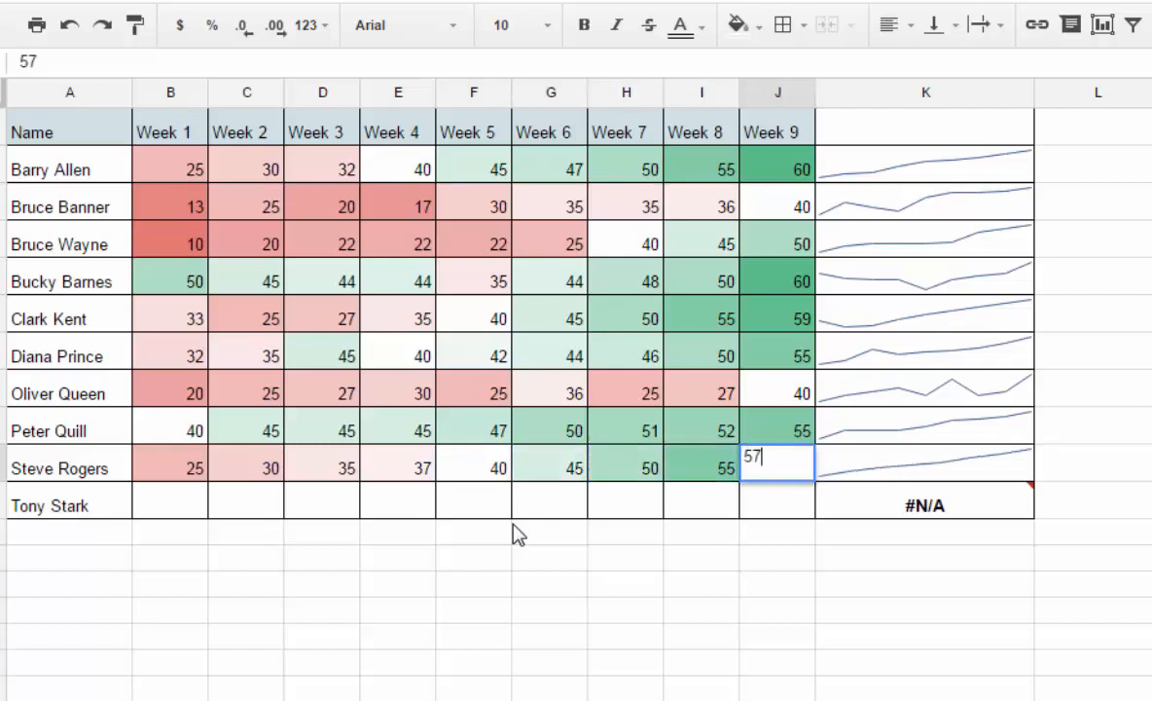
{"action": "key", "text": "Return"}
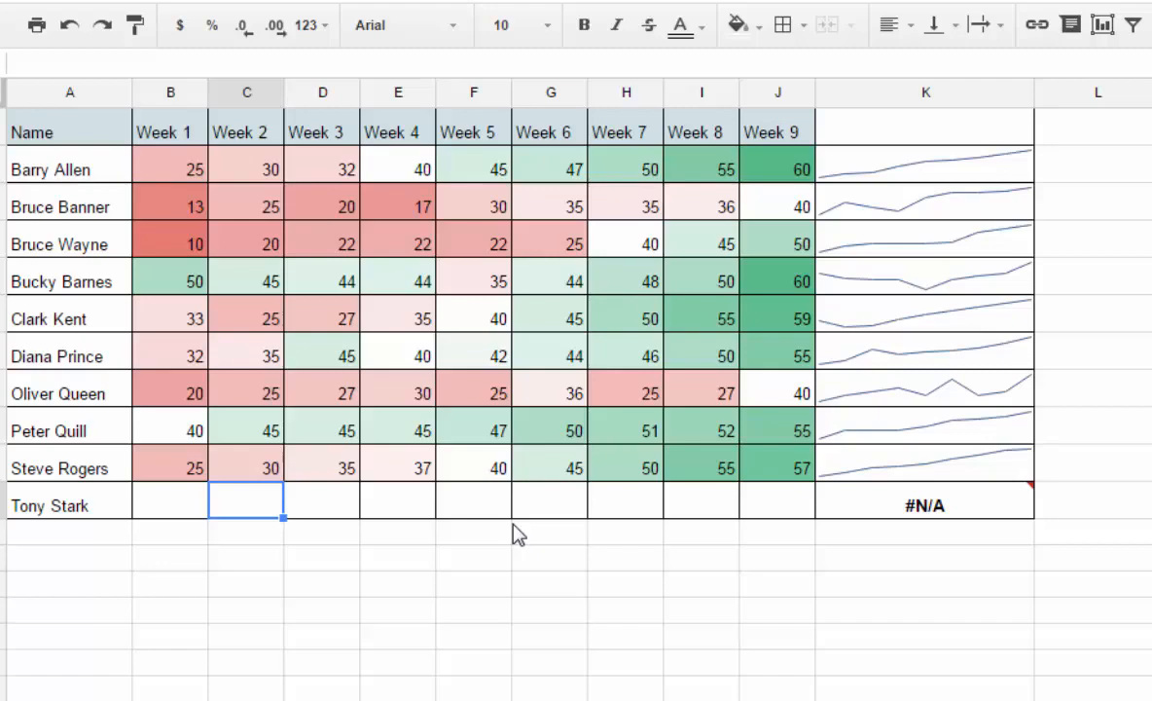